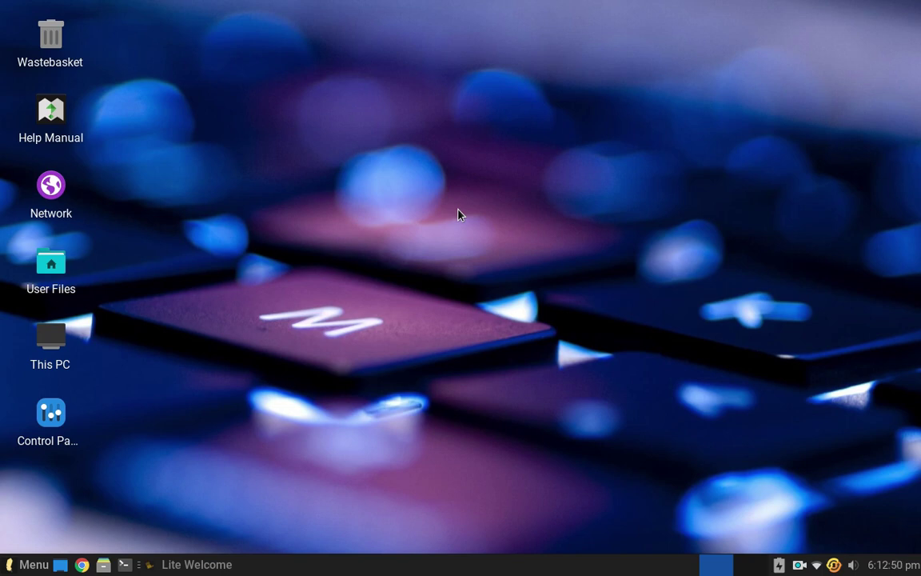
# Restore the Lite Welcome window from the taskbar, review it, and close it
pyautogui.click(212, 565)
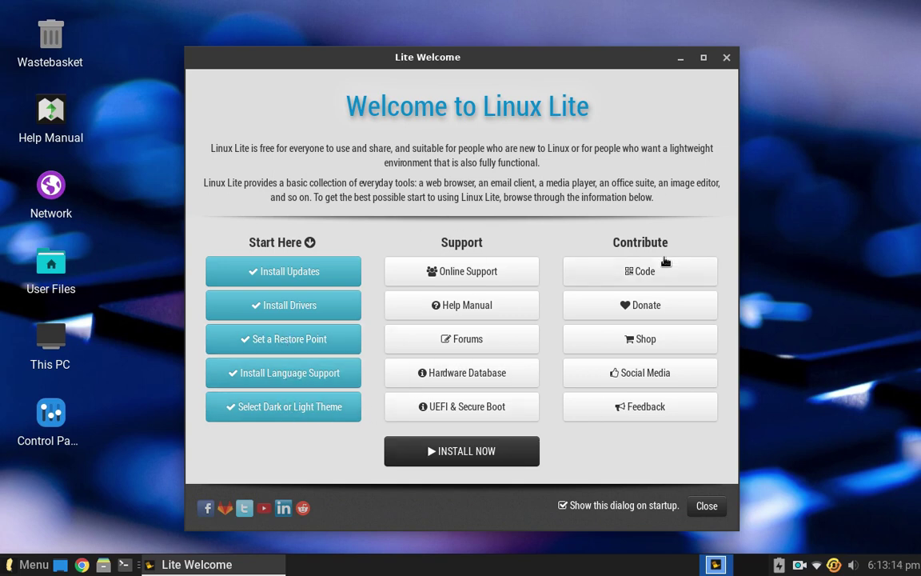
pyautogui.click(715, 509)
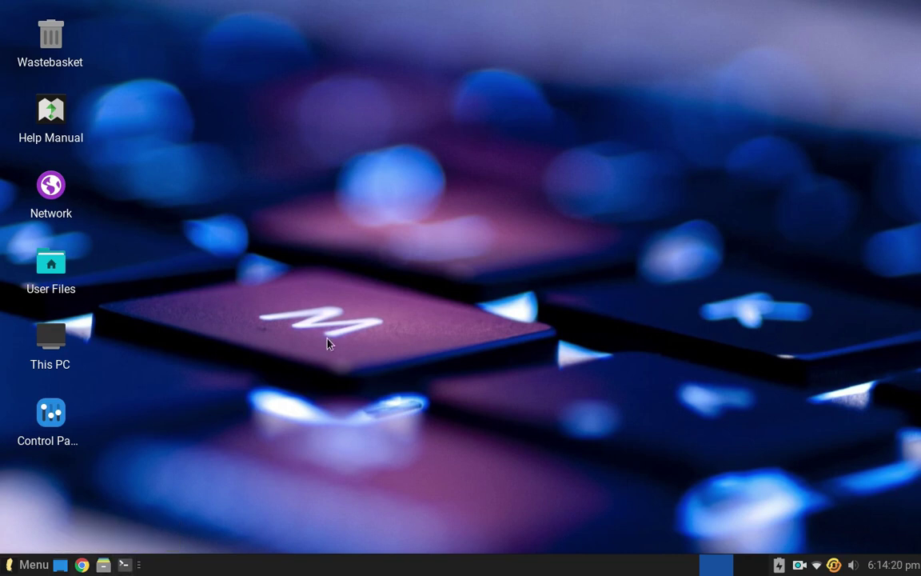
pyautogui.click(35, 564)
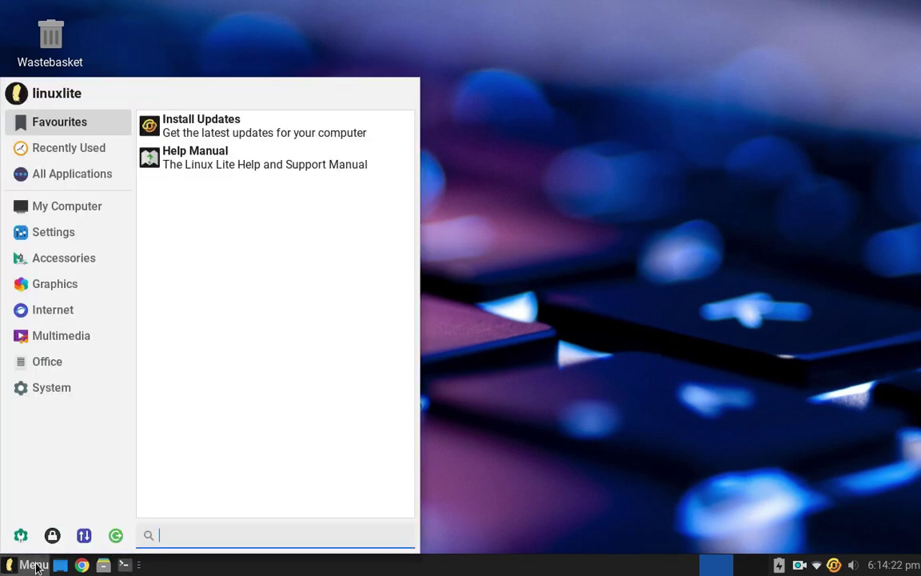
pyautogui.click(69, 392)
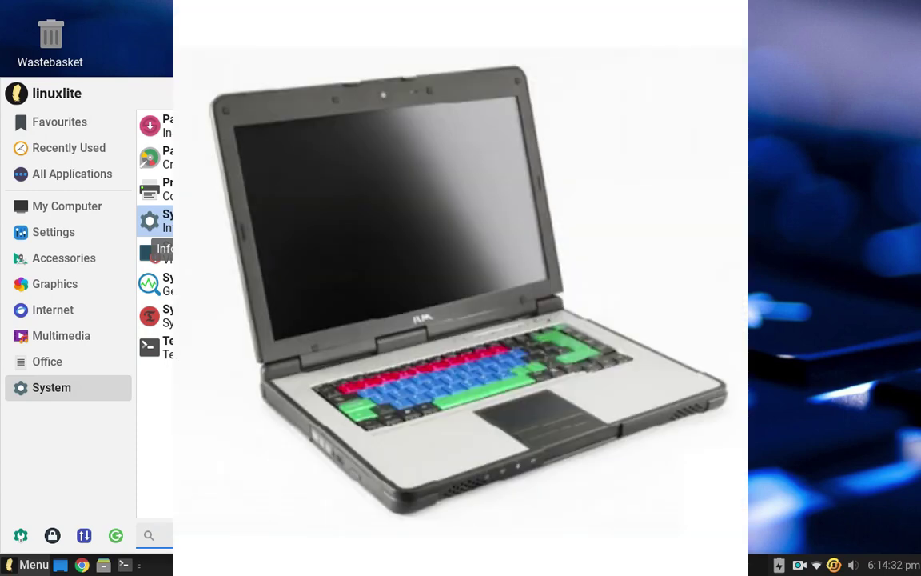
pyautogui.click(154, 221)
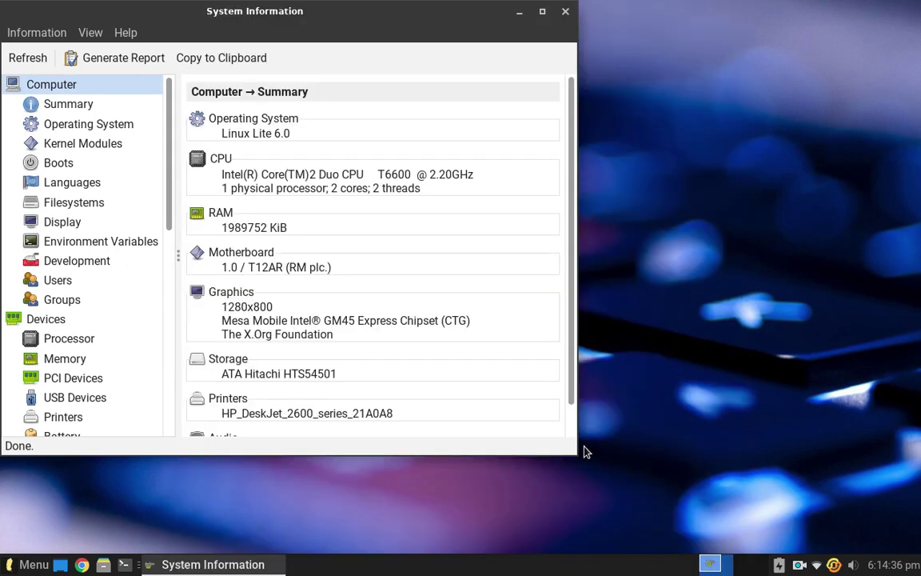
pyautogui.moveTo(584, 448); pyautogui.dragTo(701, 447)
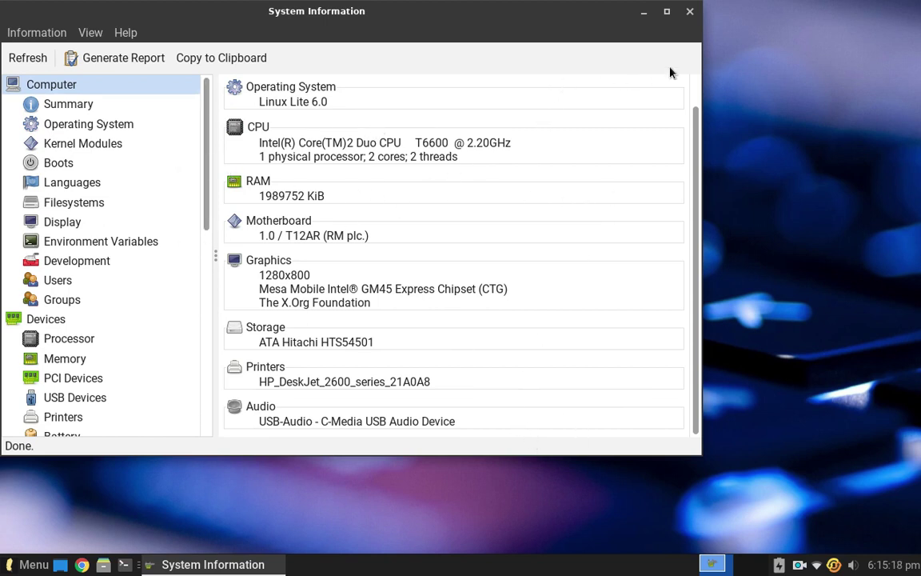
pyautogui.click(689, 12)
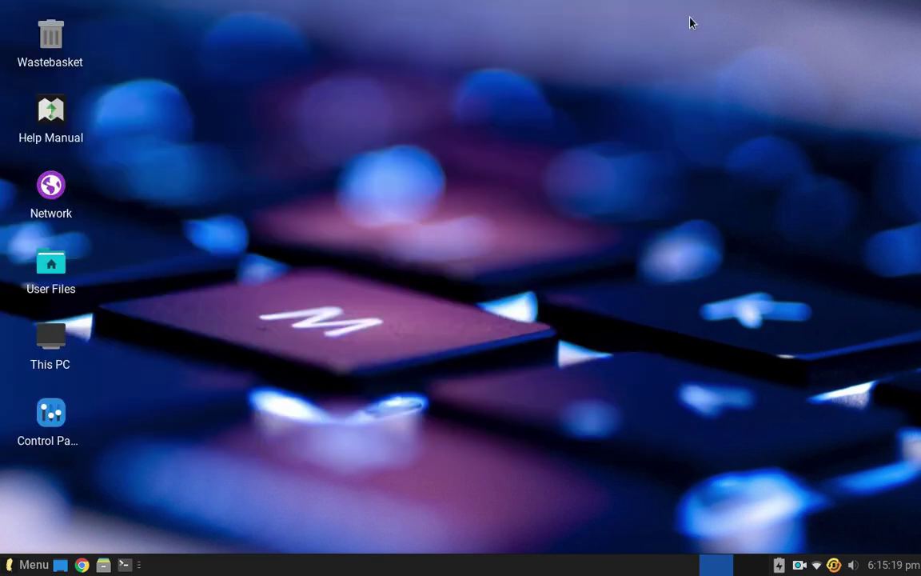
pyautogui.click(34, 564)
pyautogui.click(80, 383)
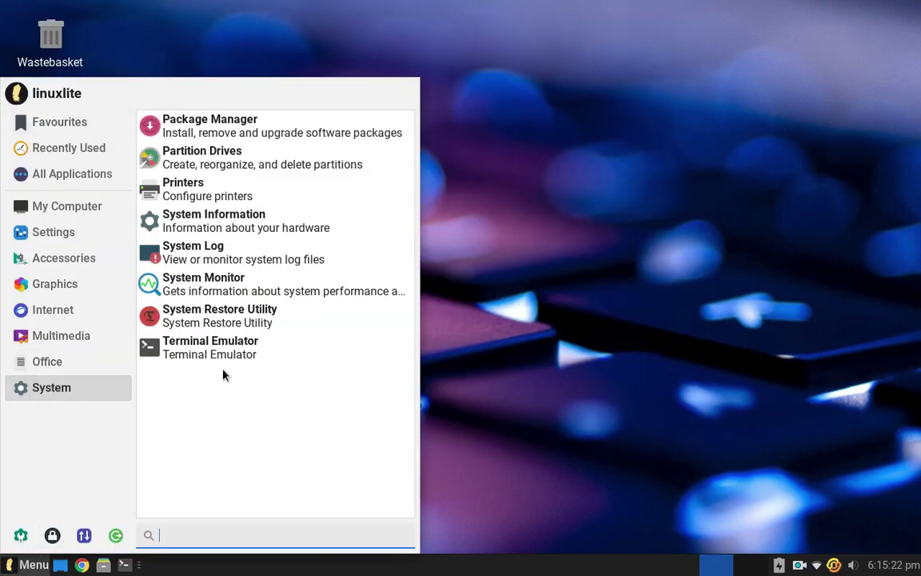
pyautogui.click(244, 293)
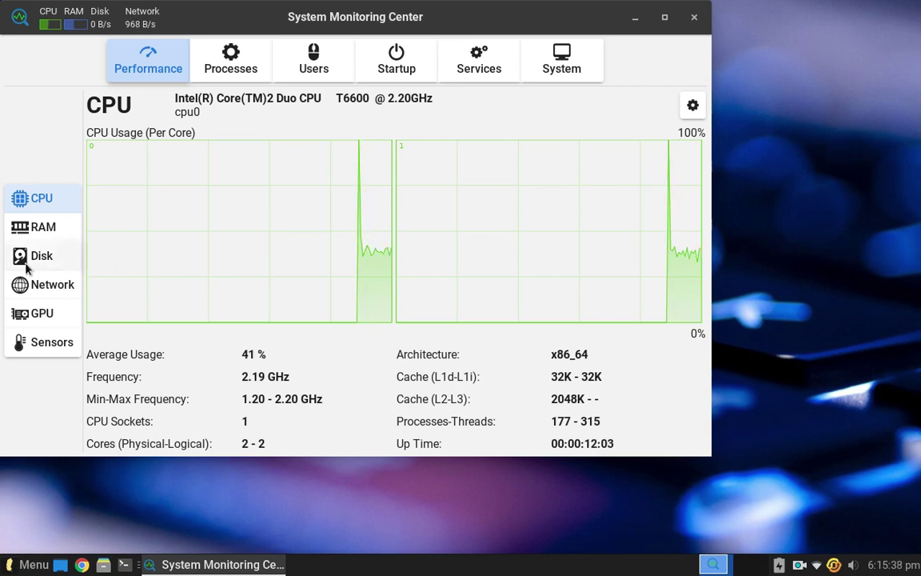
pyautogui.click(38, 233)
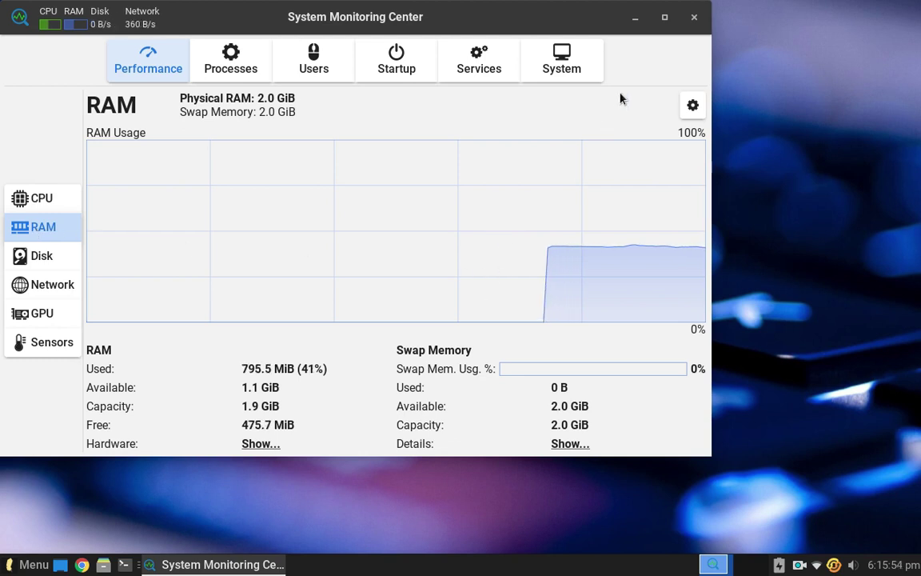
pyautogui.click(695, 18)
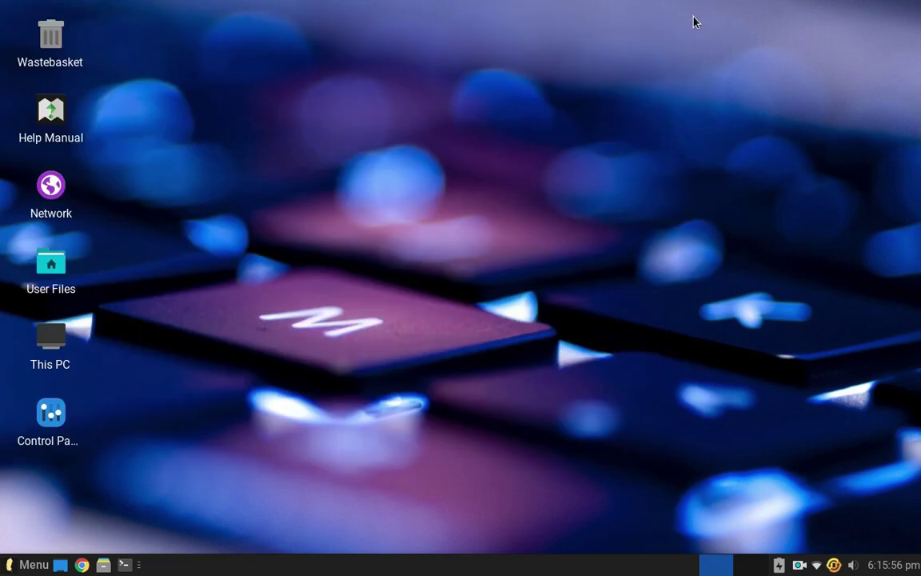
pyautogui.click(29, 564)
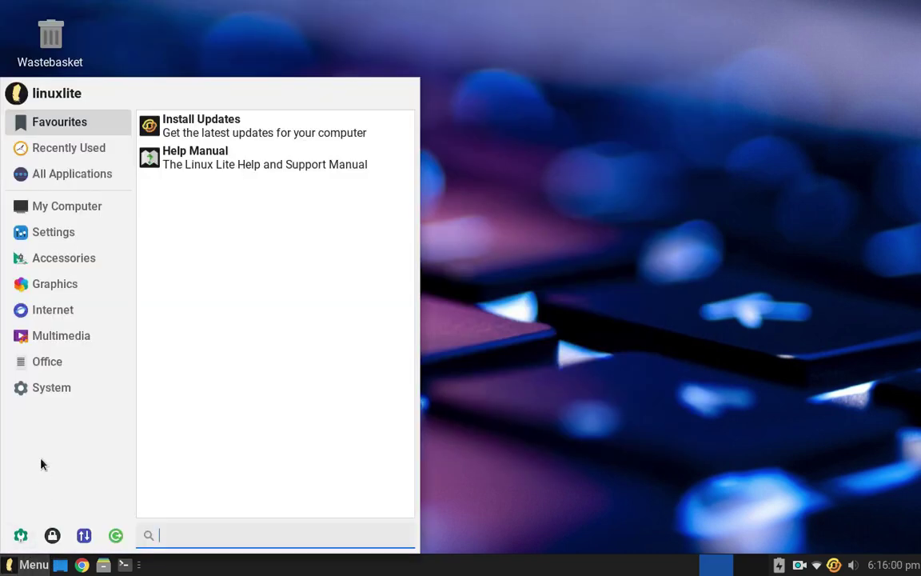
pyautogui.click(74, 313)
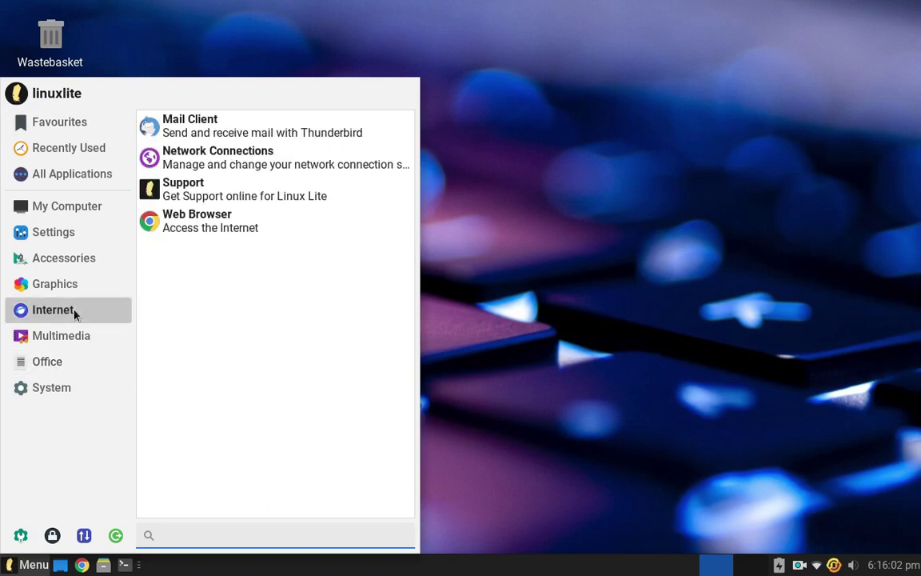
pyautogui.click(213, 222)
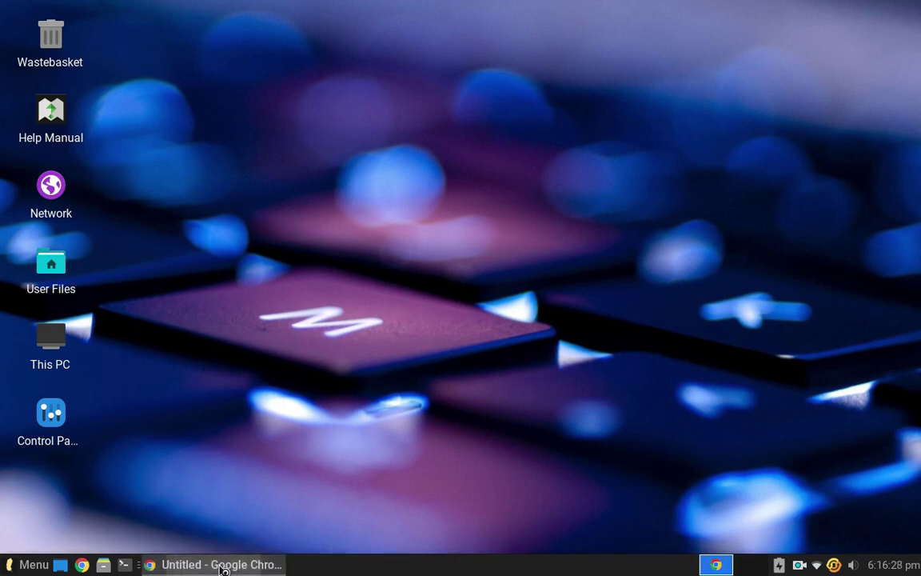
pyautogui.click(223, 568)
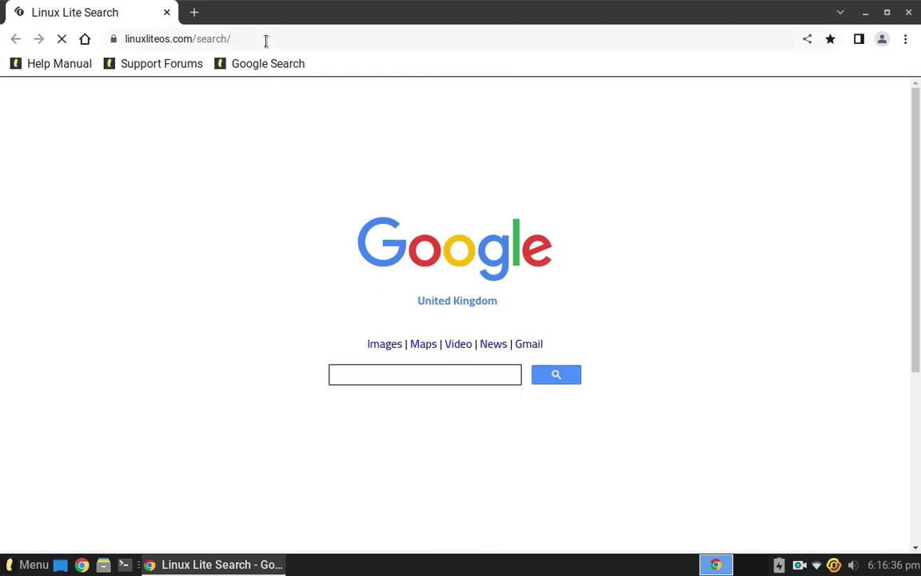
pyautogui.click(148, 70)
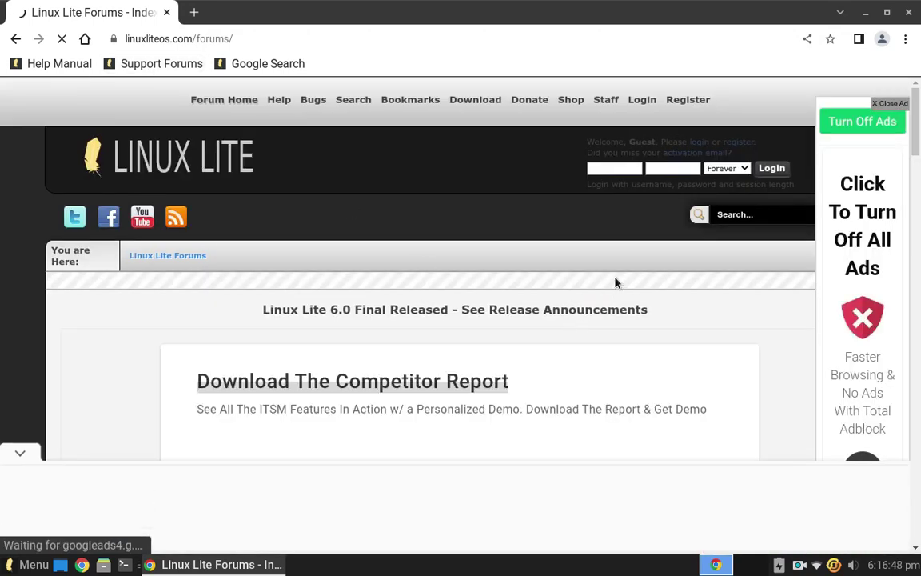
pyautogui.scroll(-2, 616, 281)
pyautogui.scroll(-2, 616, 279)
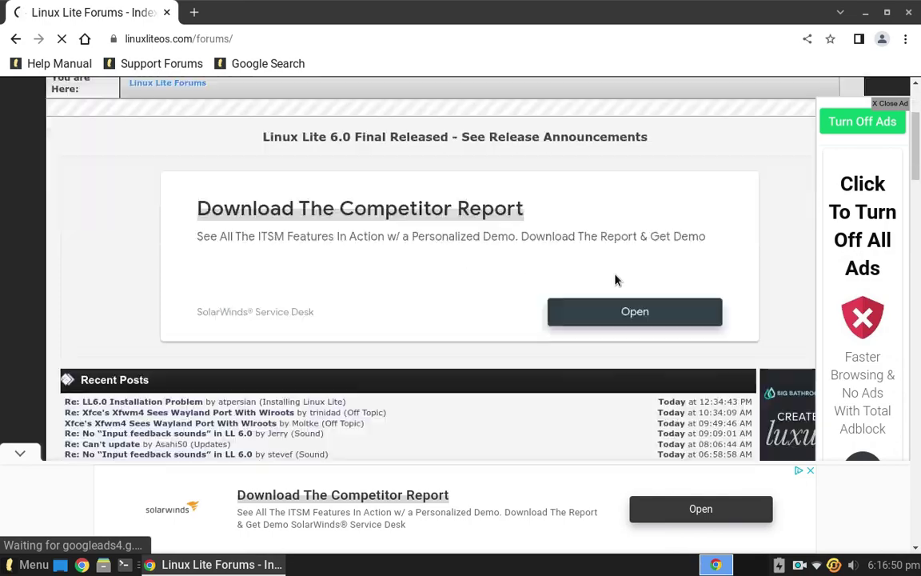
pyautogui.scroll(-3, 615, 280)
pyautogui.scroll(-3, 600, 280)
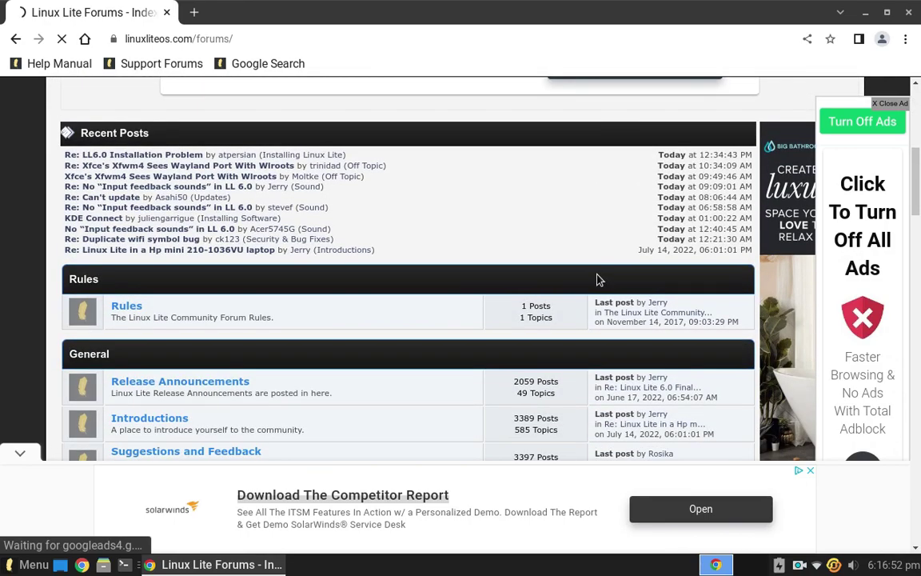
pyautogui.scroll(-2, 598, 277)
pyautogui.scroll(-3, 598, 277)
pyautogui.scroll(4, 597, 274)
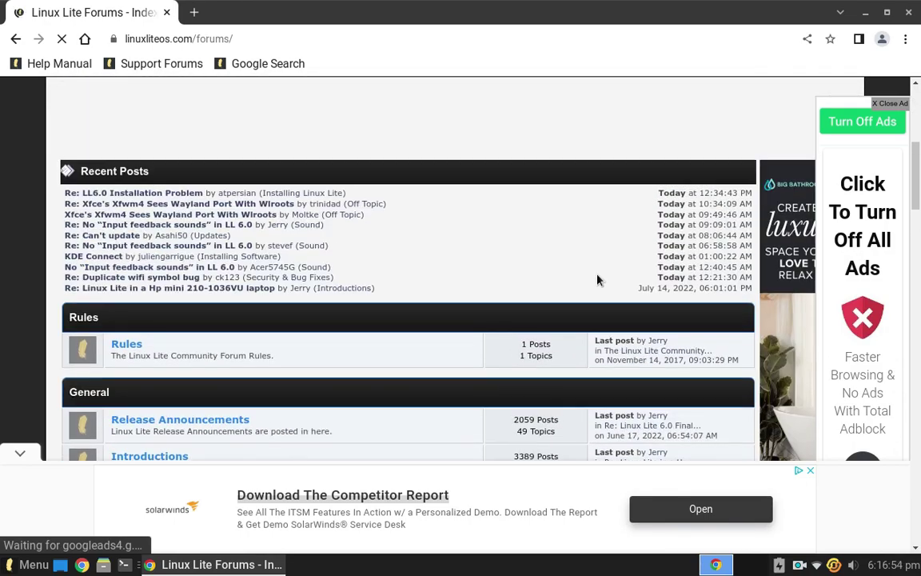
pyautogui.scroll(2, 598, 280)
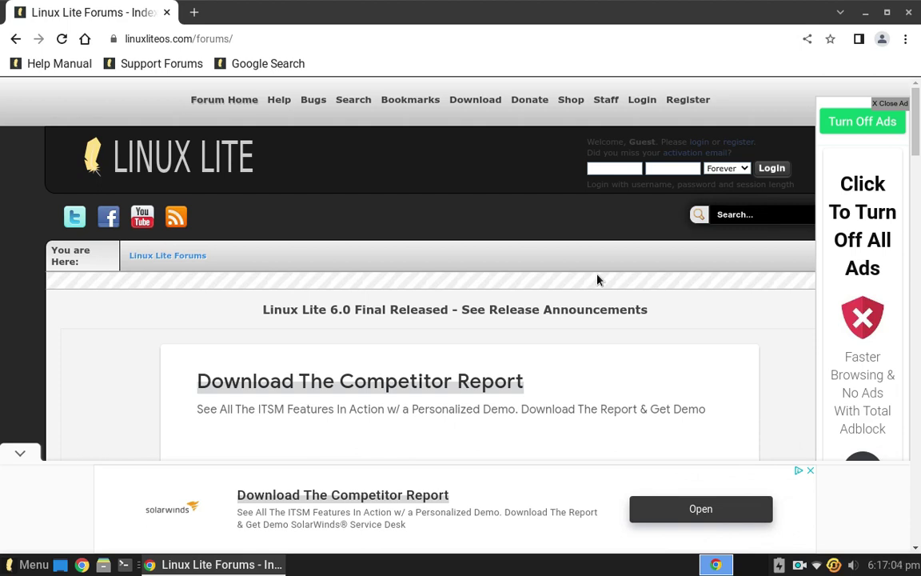
pyautogui.click(908, 12)
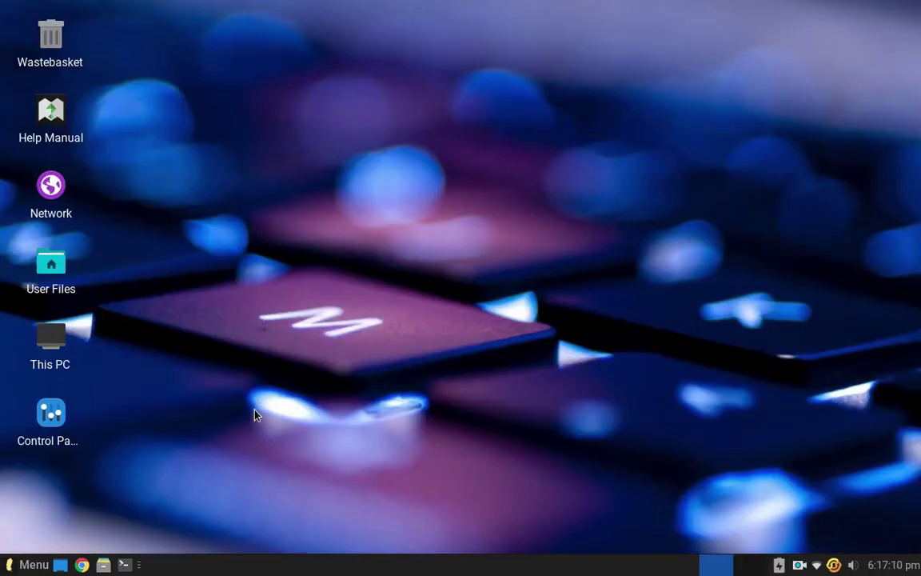
# Launch Synaptic Package Manager from the System Tools menu and authenticate with the password
pyautogui.click(27, 565)
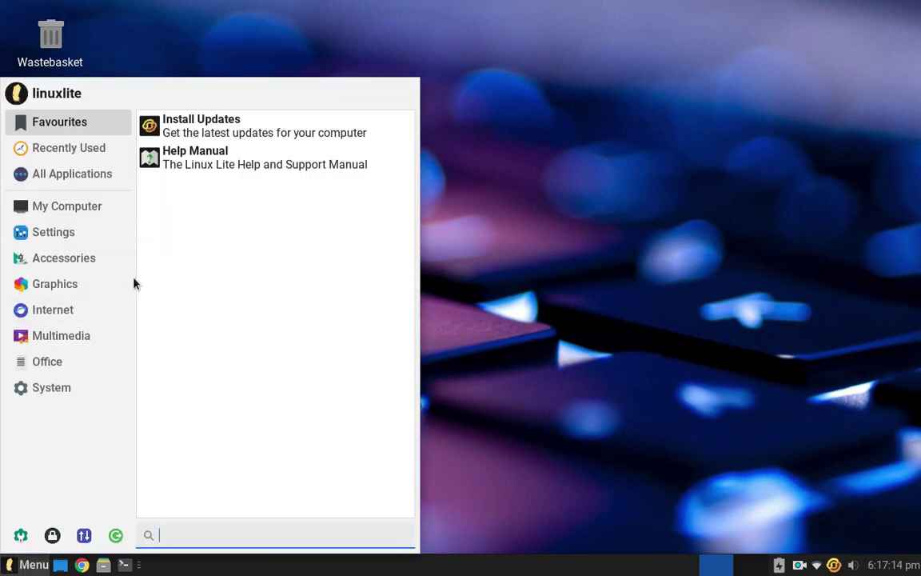
pyautogui.click(88, 363)
pyautogui.click(91, 383)
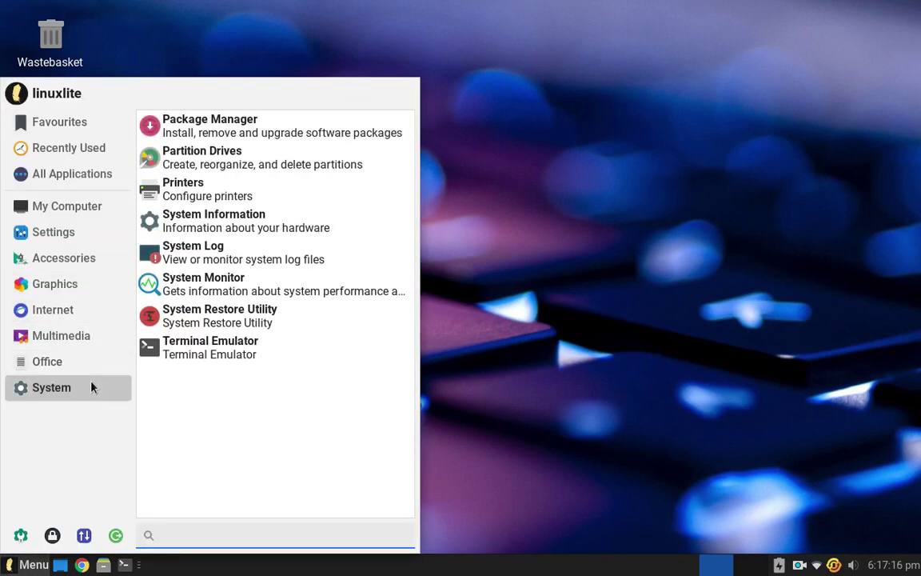
pyautogui.click(201, 138)
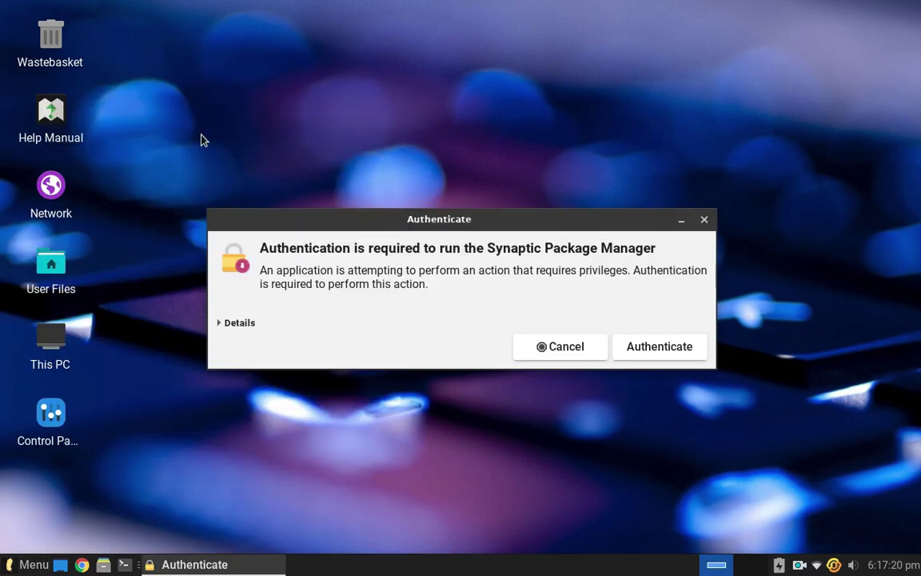
pyautogui.write('•••')
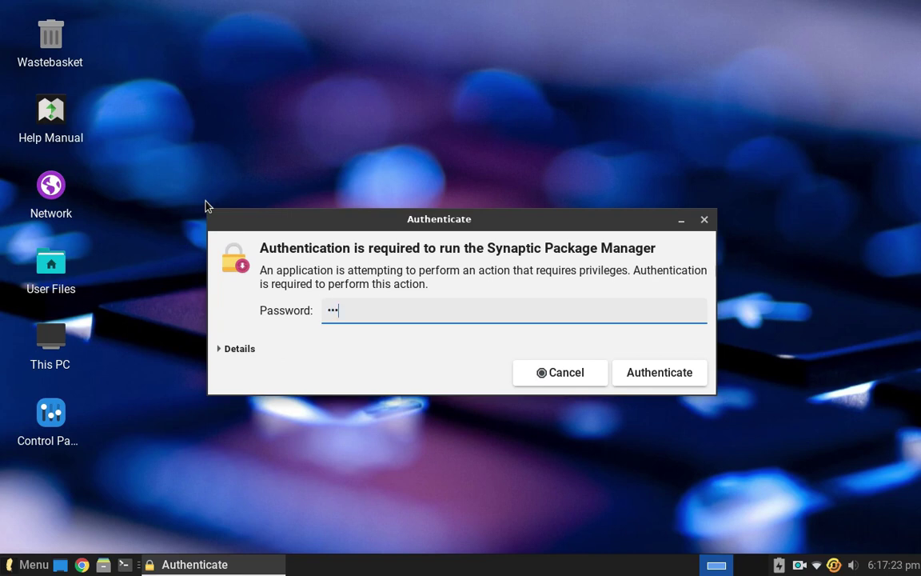
pyautogui.write('•••••')
pyautogui.write('••')
pyautogui.press('Return')
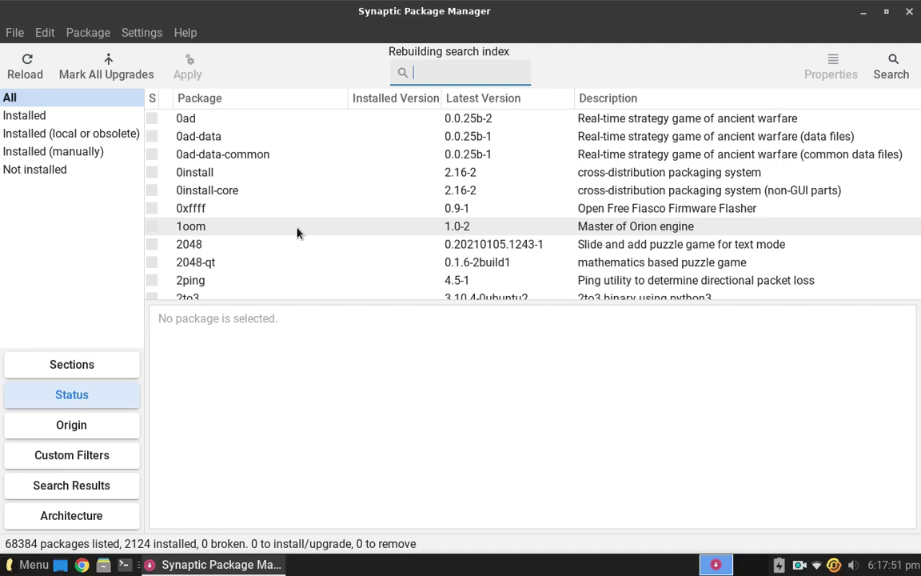
pyautogui.scroll(-1, 320, 232)
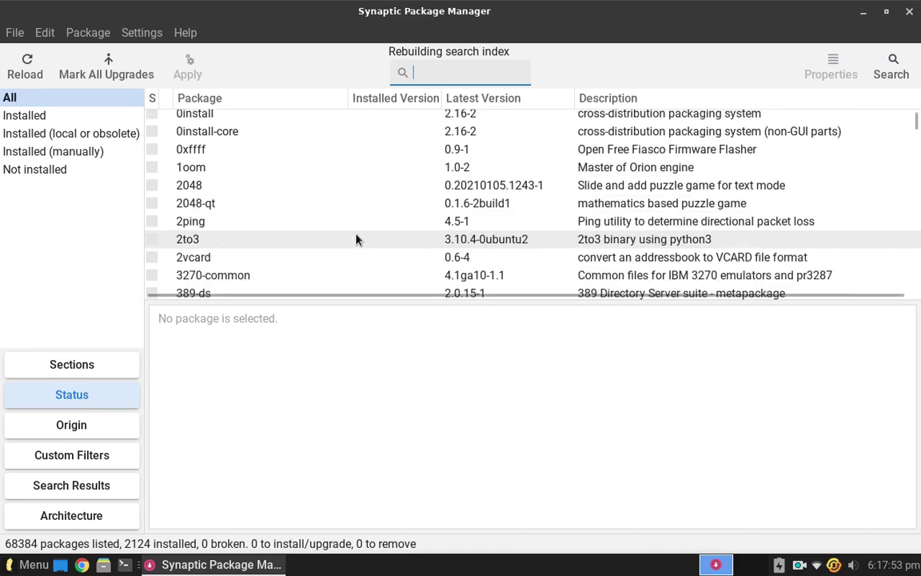
pyautogui.scroll(-3, 400, 239)
pyautogui.scroll(-3, 357, 241)
pyautogui.scroll(-3, 357, 240)
pyautogui.scroll(5, 496, 216)
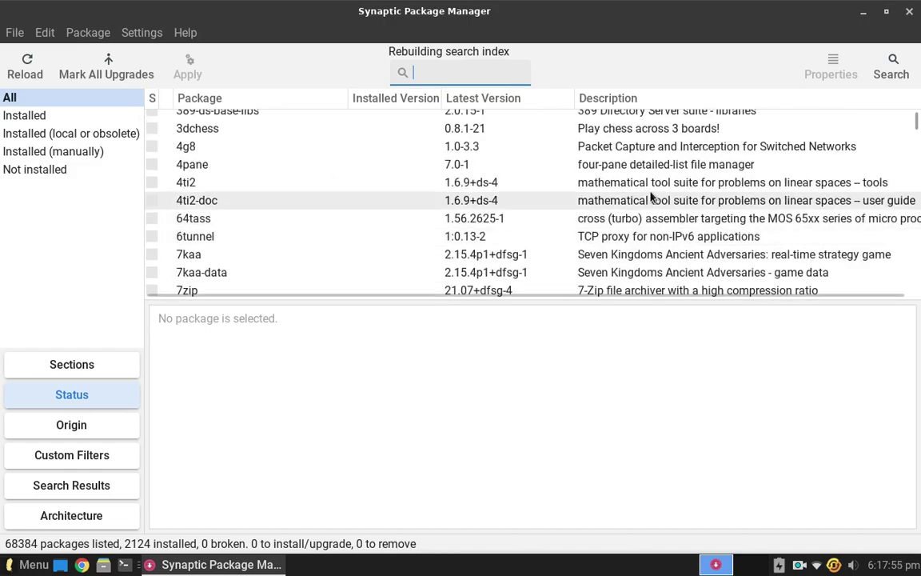
# Close Synaptic, launch LibreOffice Writer from the Office menu, then minimize its window
pyautogui.click(909, 11)
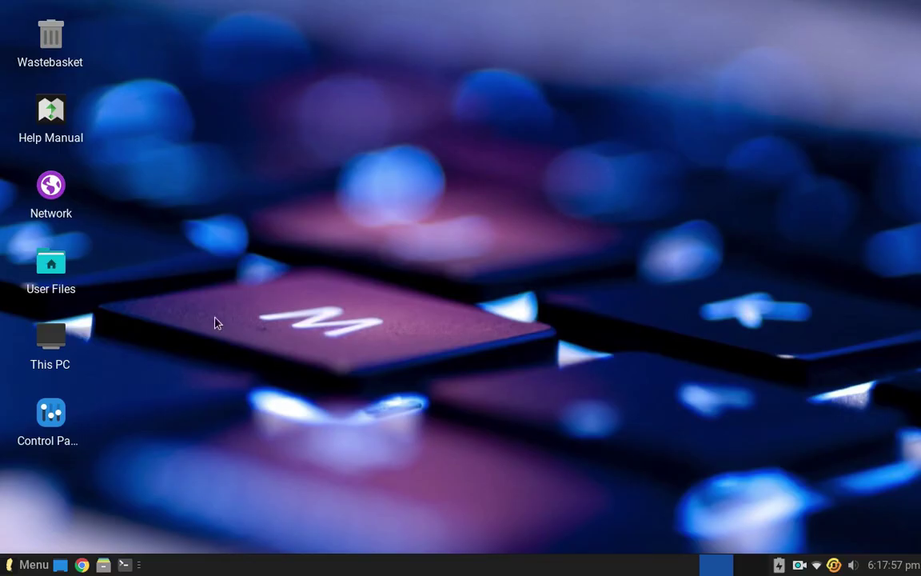
pyautogui.click(25, 566)
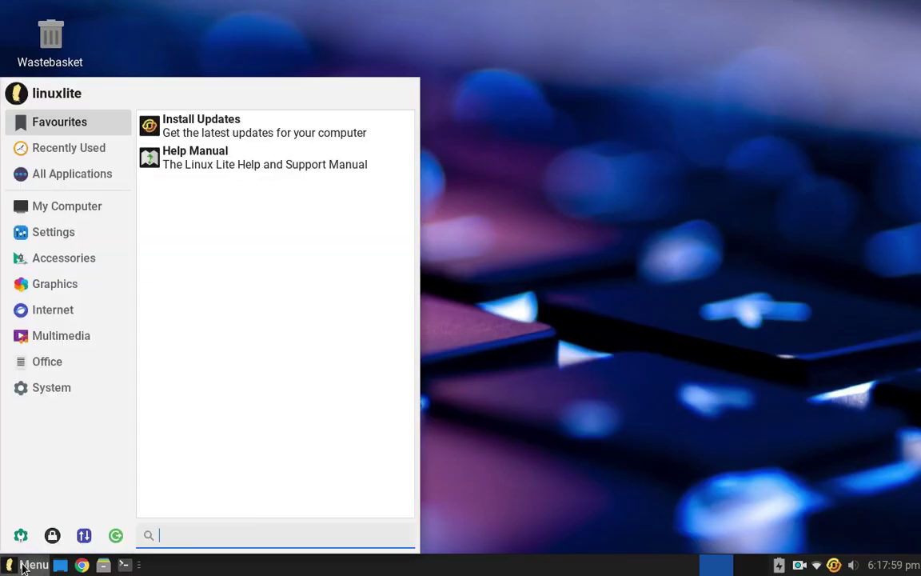
pyautogui.click(63, 314)
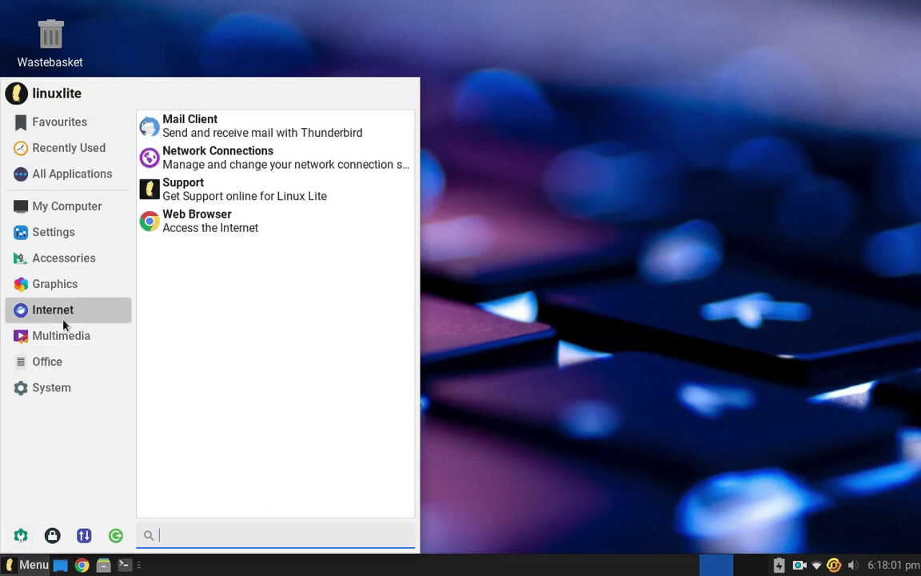
pyautogui.click(65, 366)
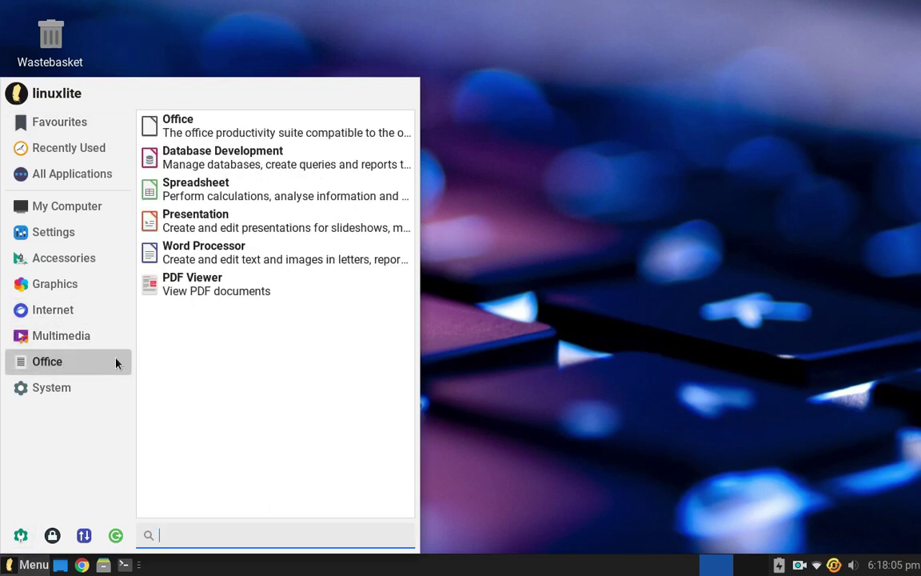
pyautogui.click(211, 268)
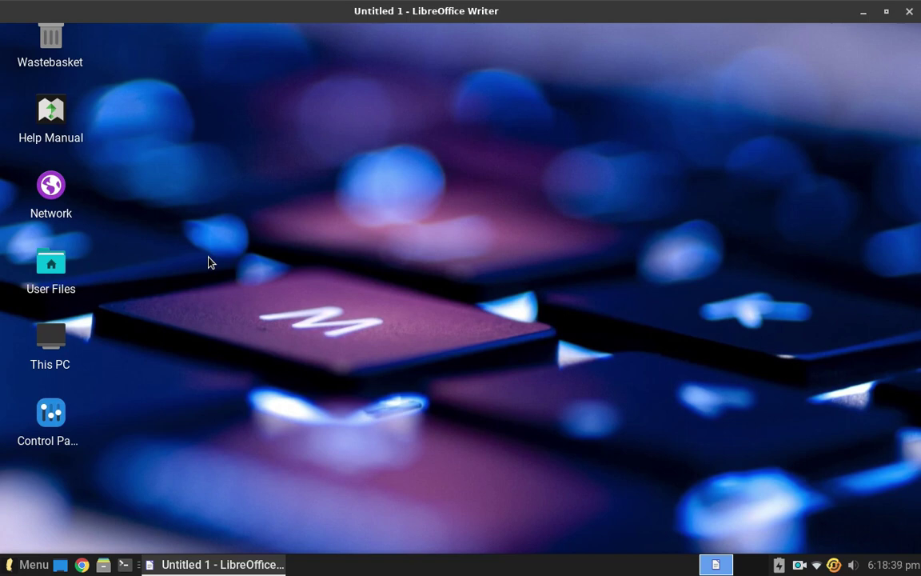
pyautogui.click(229, 561)
# Restore Writer, dismiss Tip of the Day plus the two infobars including donations, and close it
pyautogui.click(230, 562)
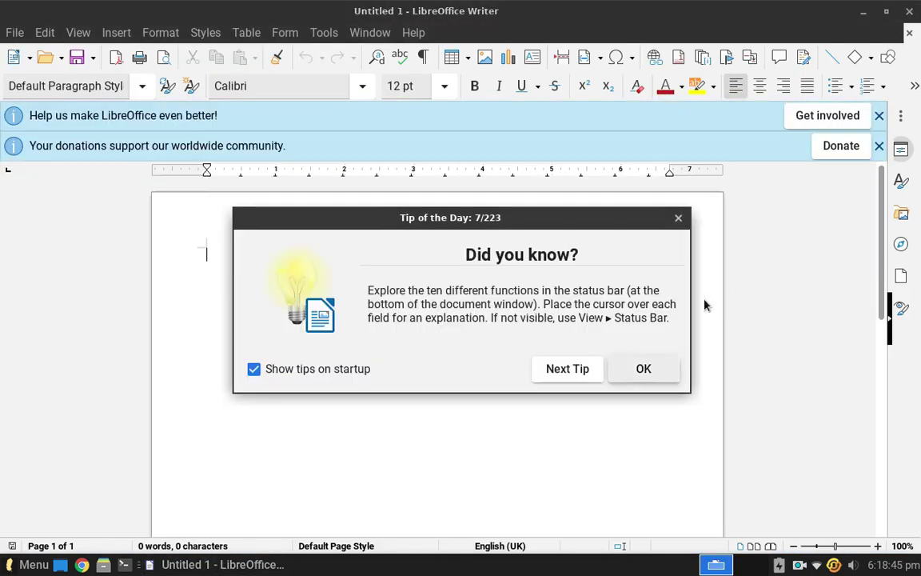
pyautogui.click(640, 369)
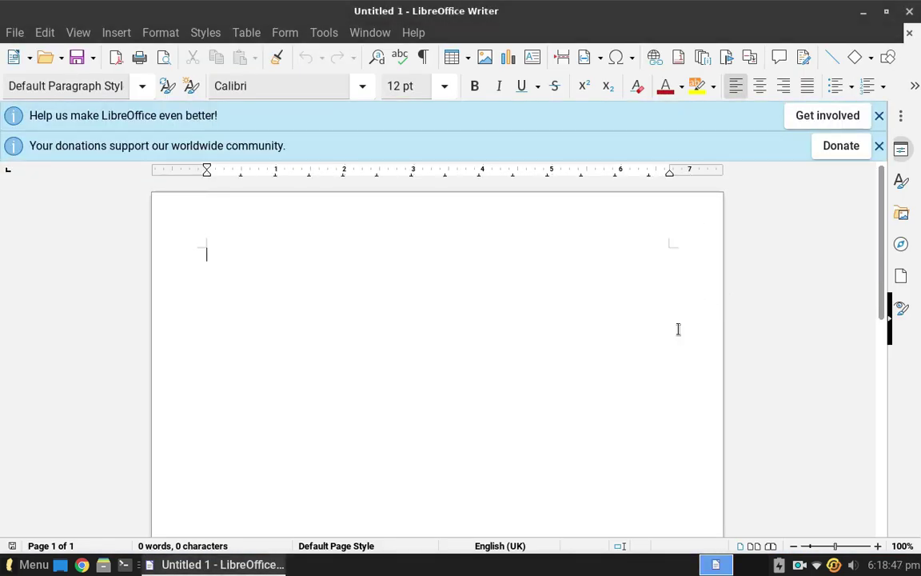
pyautogui.click(876, 118)
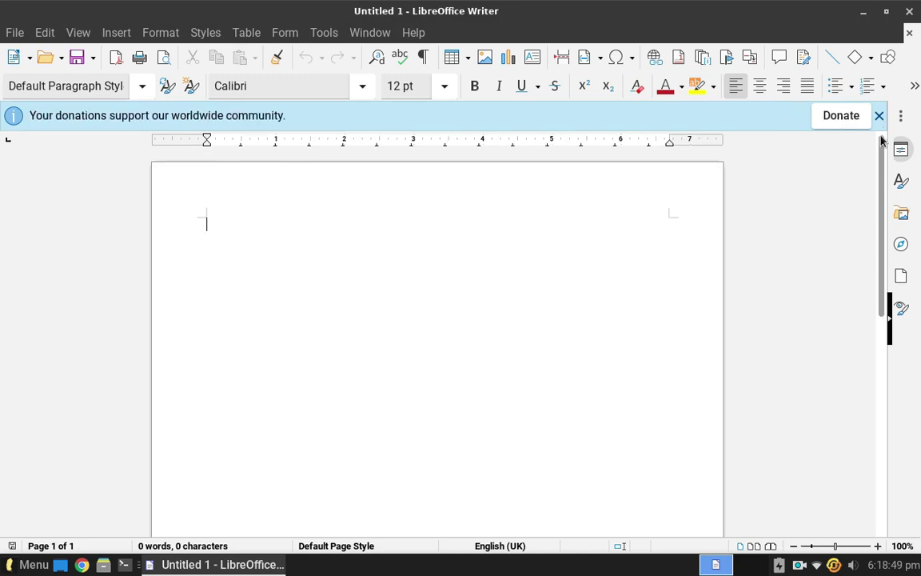
pyautogui.click(877, 117)
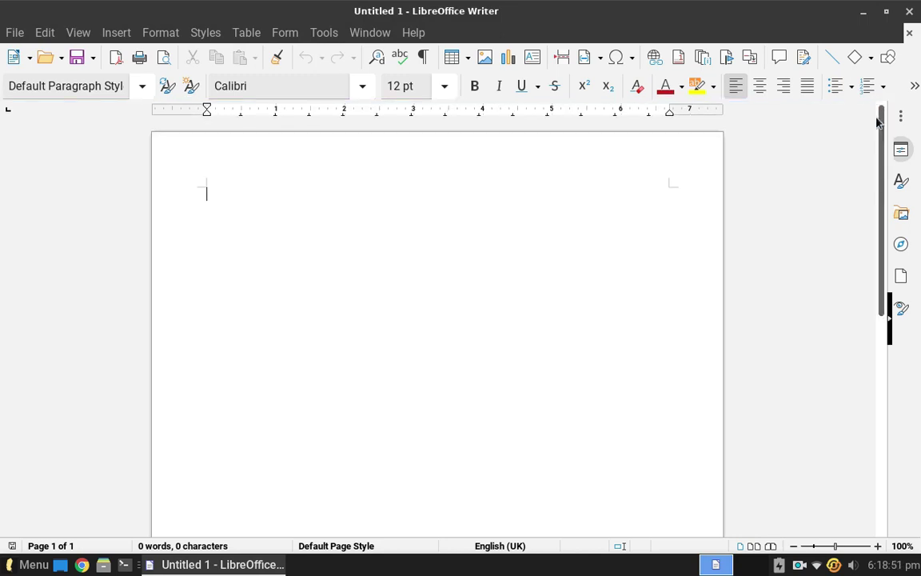
pyautogui.click(909, 11)
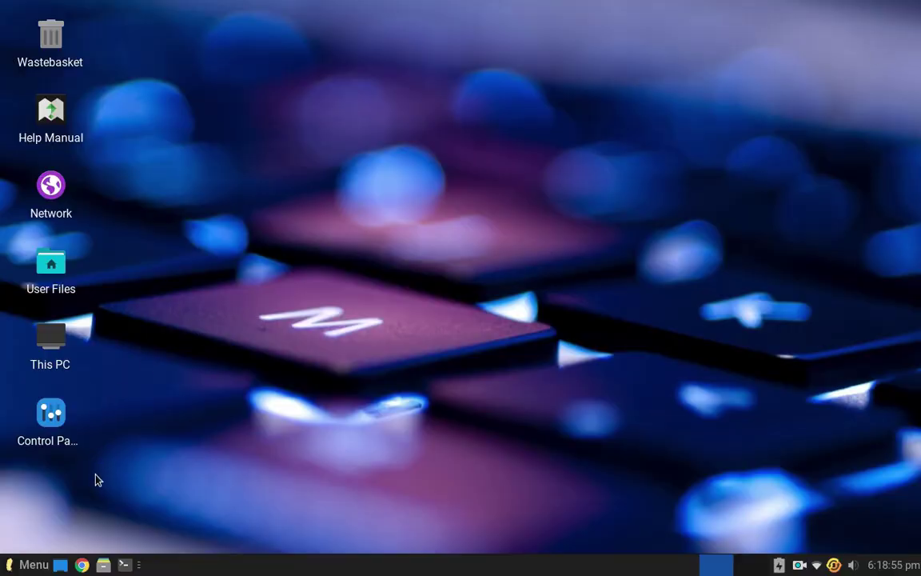
# Browse the System, Internet and Graphics menu categories, then launch Shotwell Photo Manager
pyautogui.click(32, 565)
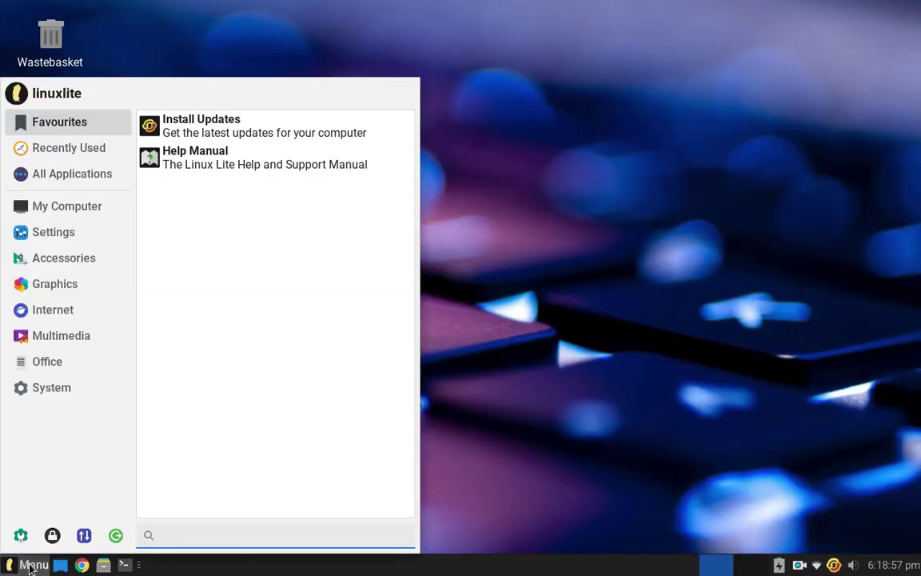
pyautogui.click(76, 384)
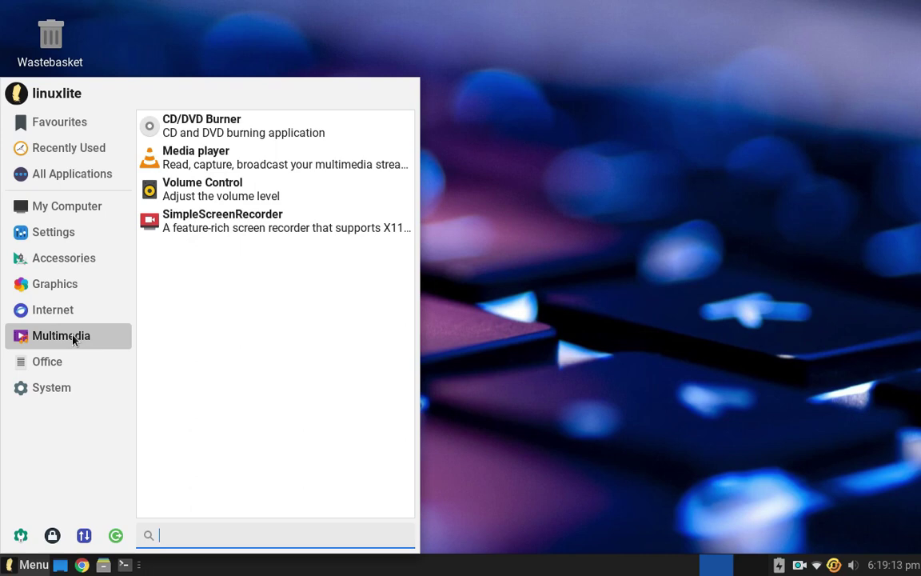
pyautogui.click(69, 315)
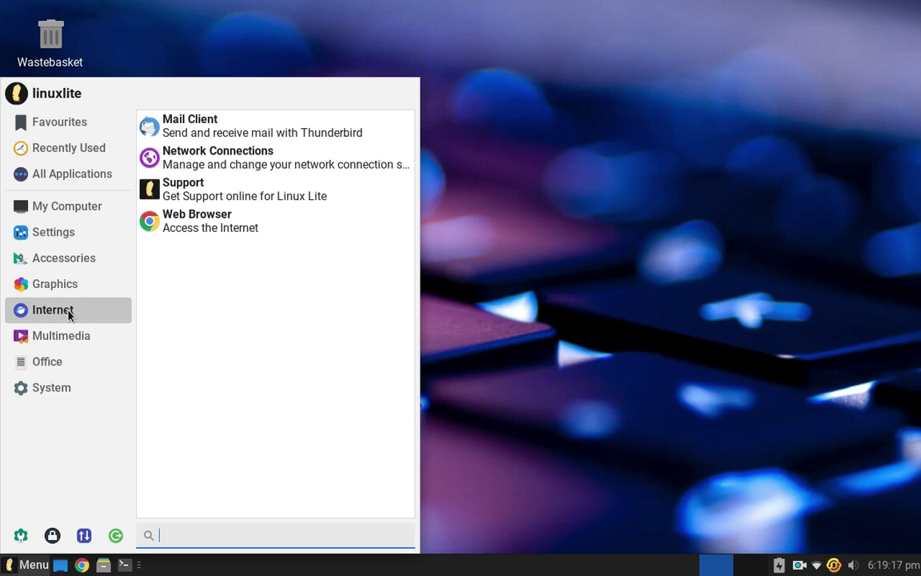
pyautogui.click(64, 291)
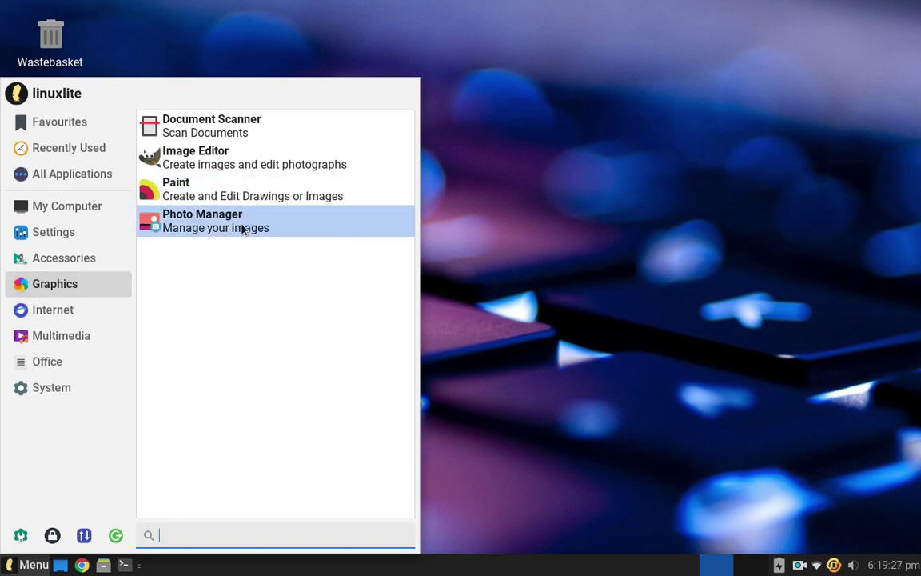
pyautogui.click(243, 230)
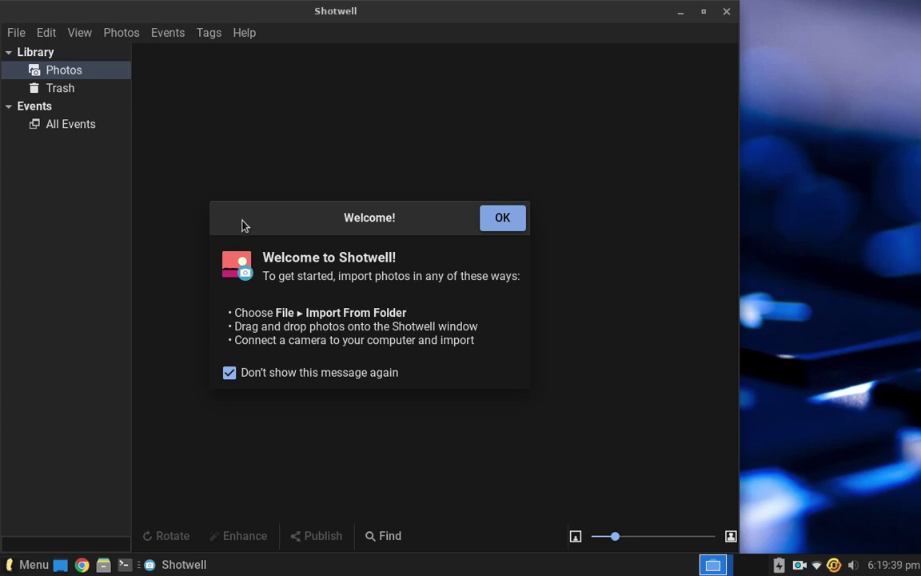
# Dismiss Shotwell's Welcome dialog with OK, then close the empty photo library window
pyautogui.click(494, 222)
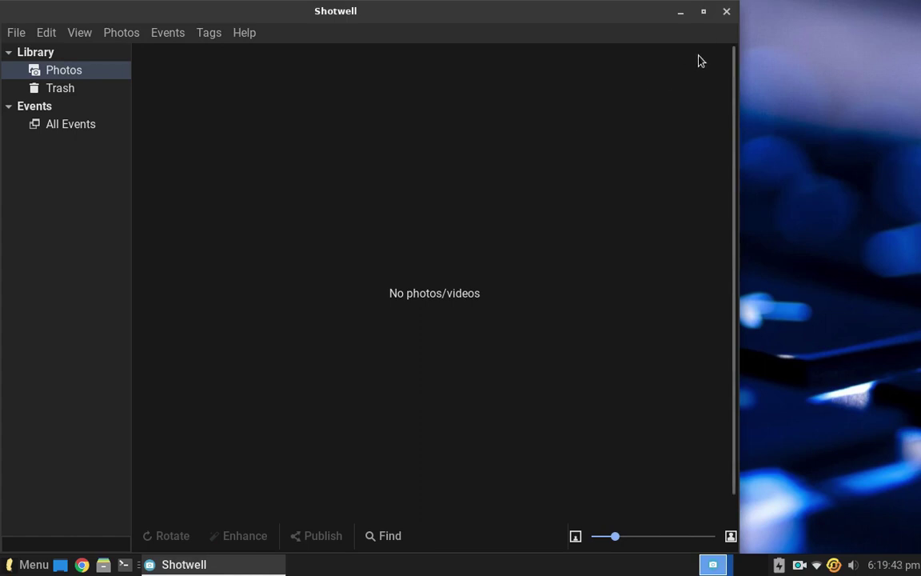
pyautogui.click(726, 13)
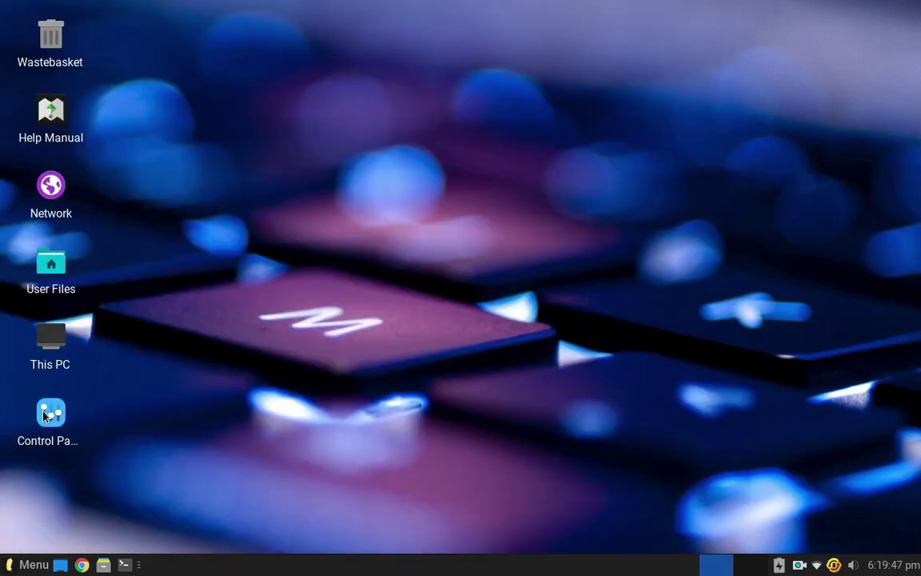
# Open the application menu and browse Graphics and Accessories before settling on Settings
pyautogui.click(37, 567)
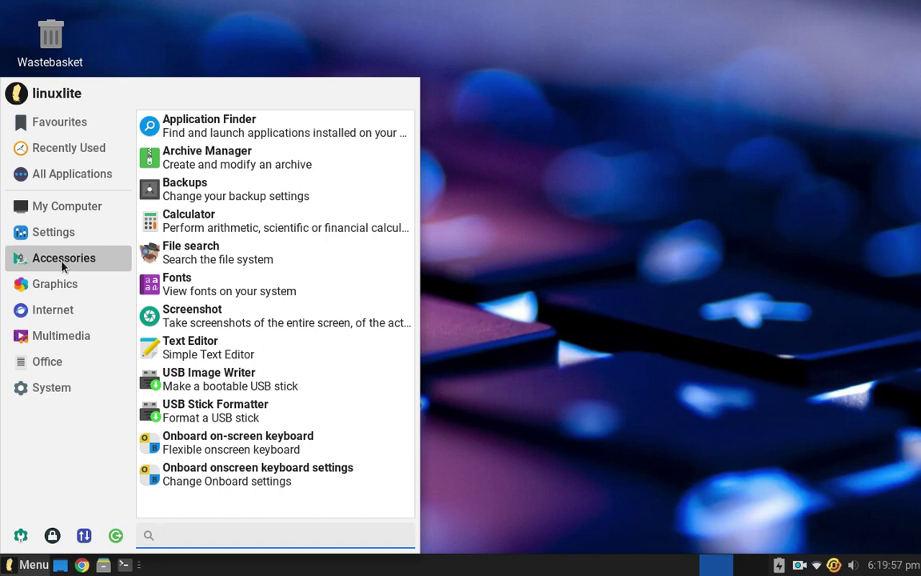
pyautogui.click(91, 286)
pyautogui.click(88, 232)
pyautogui.click(72, 284)
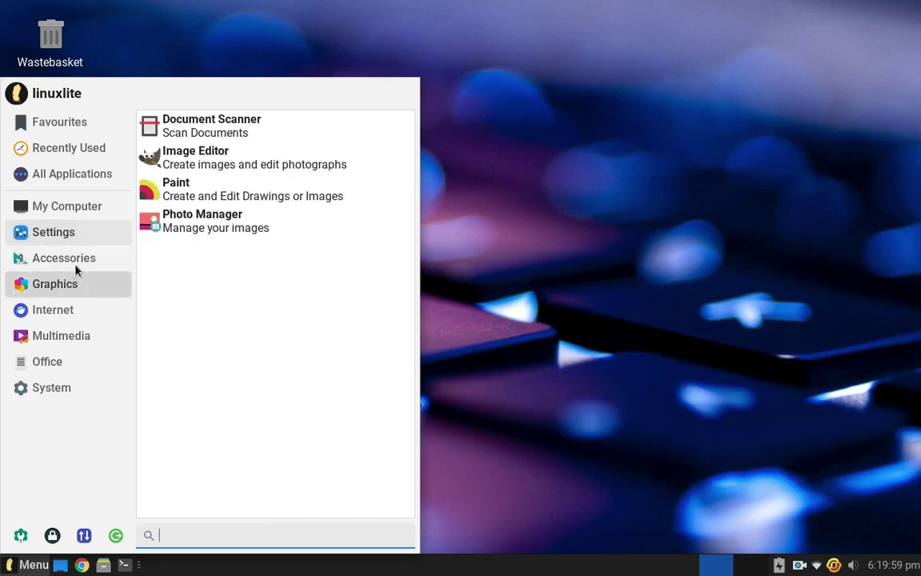
pyautogui.click(77, 264)
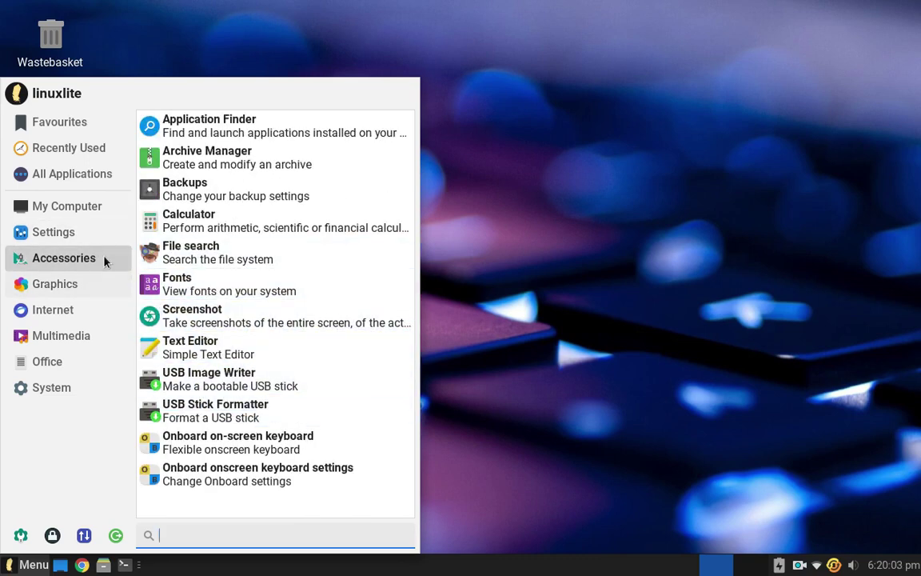
pyautogui.click(83, 233)
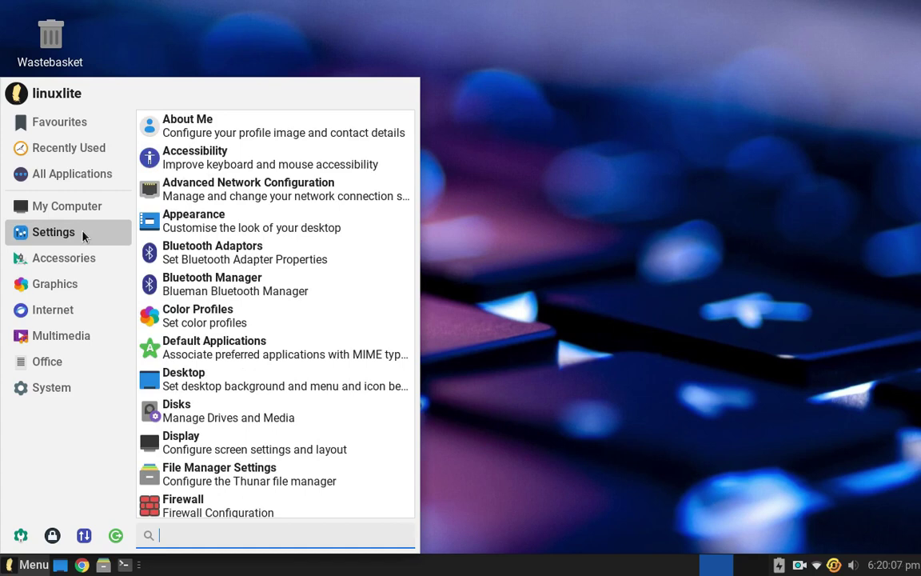
# Open Xfce Settings Manager, look over its Personal, Hardware and System categories, then close it
pyautogui.click(532, 345)
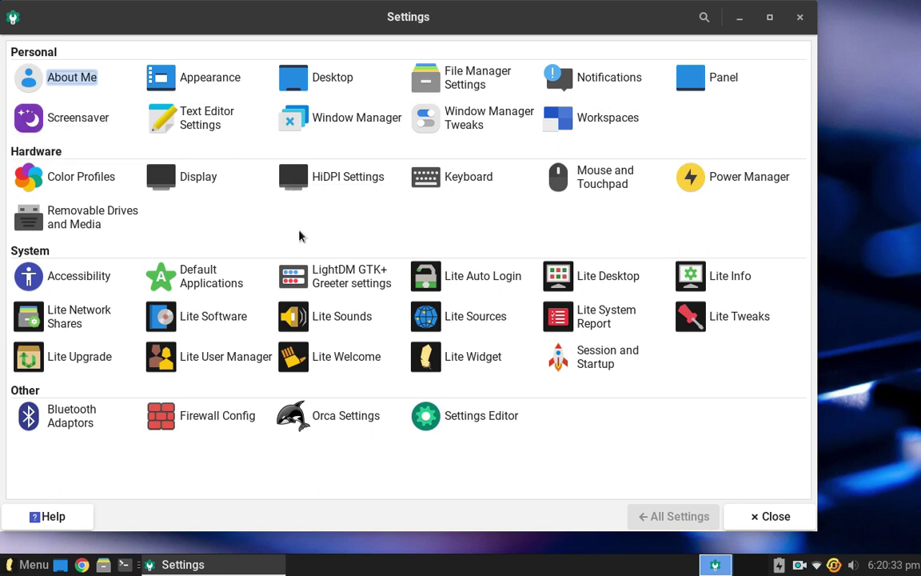
pyautogui.click(786, 520)
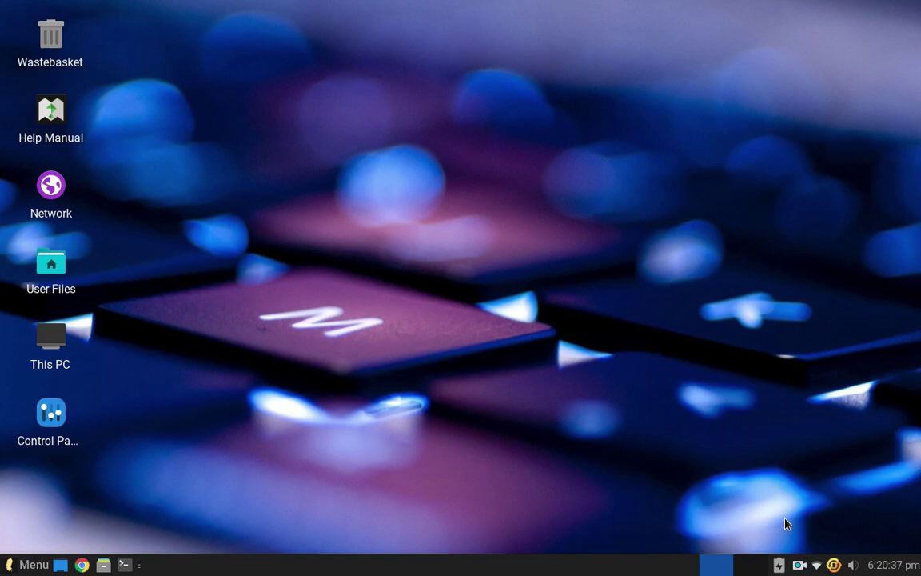